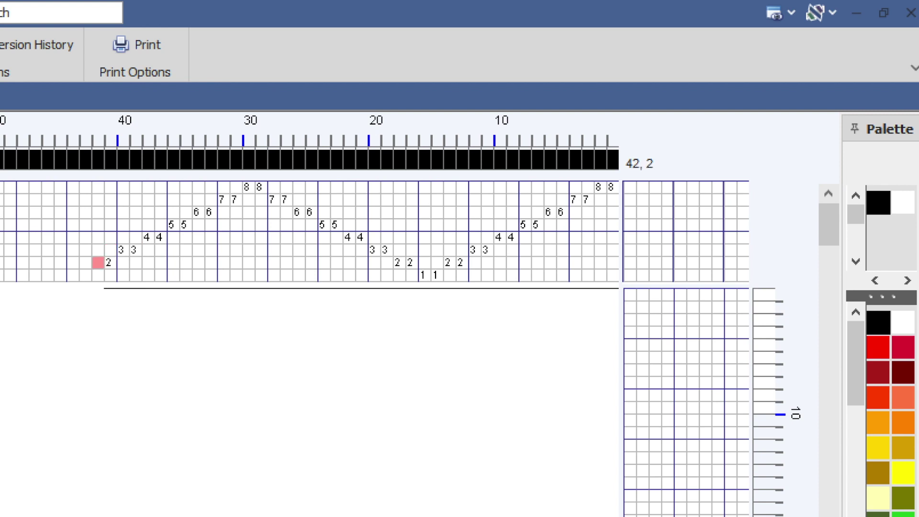
Step: End the paired point threading with 2, 1, 1 and switch to the Design tools
{"action": "type", "text": "211"}
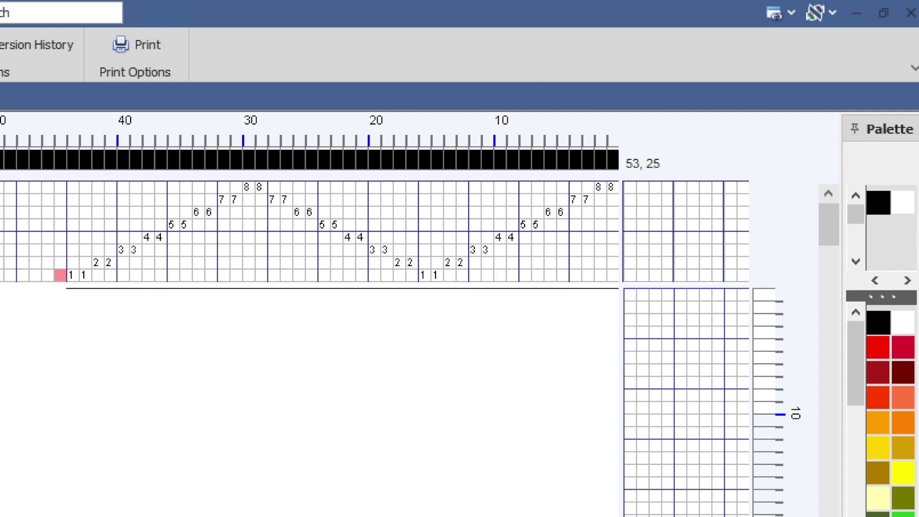
{"action": "key", "text": "Escape"}
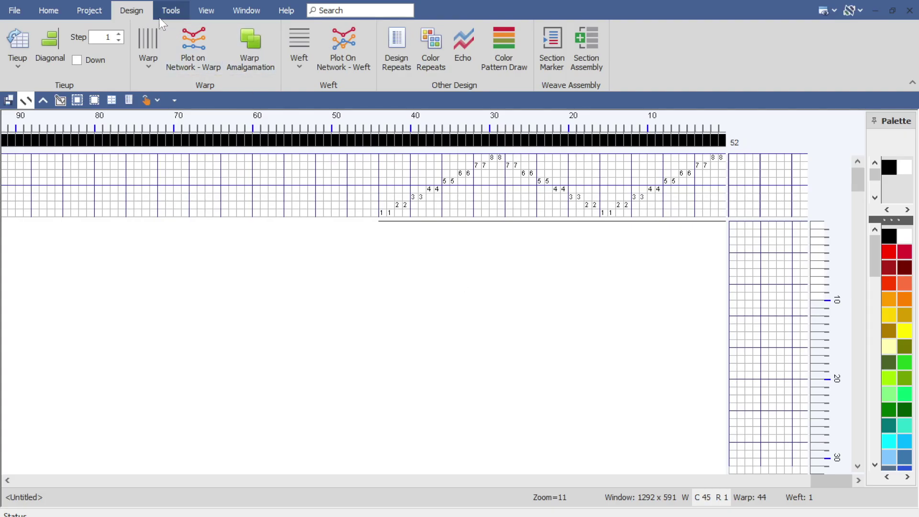
Step: Plot the threading onto the 1/3 (4-end straight right) warp network, then bring up Echo
{"action": "left_click", "coordinate": [193, 59]}
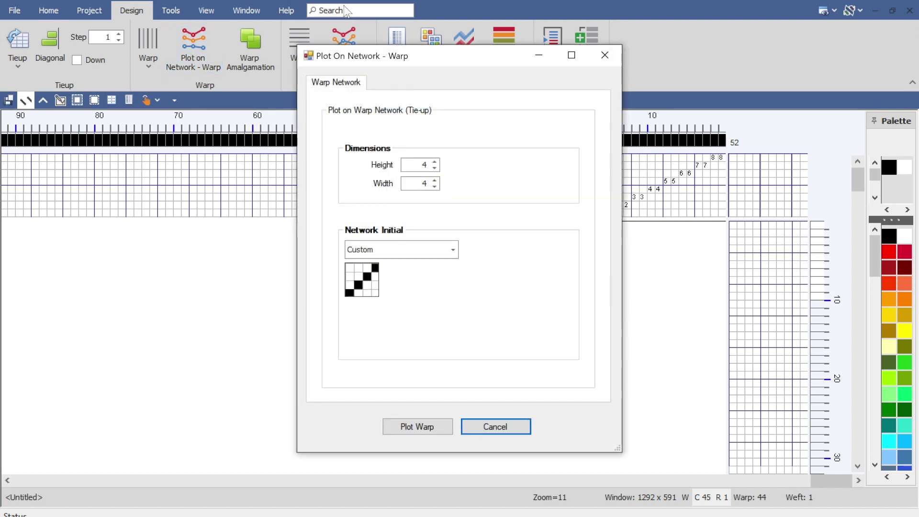
{"action": "left_click", "coordinate": [453, 250]}
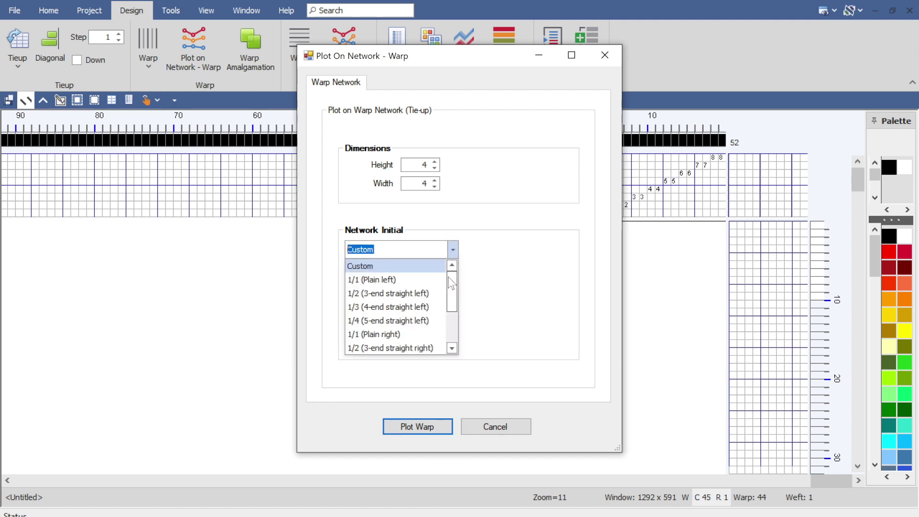
{"action": "left_click_drag", "start_coordinate": [453, 289], "coordinate": [453, 301]}
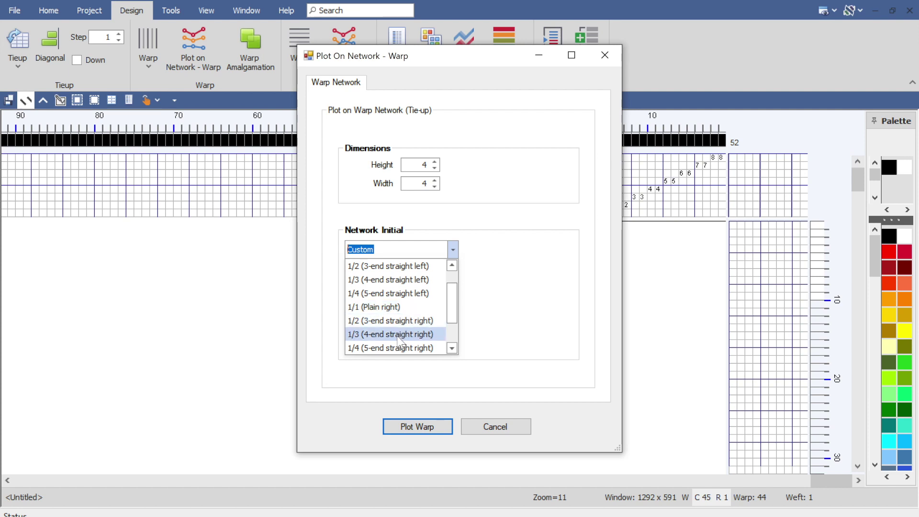
{"action": "left_click", "coordinate": [398, 338]}
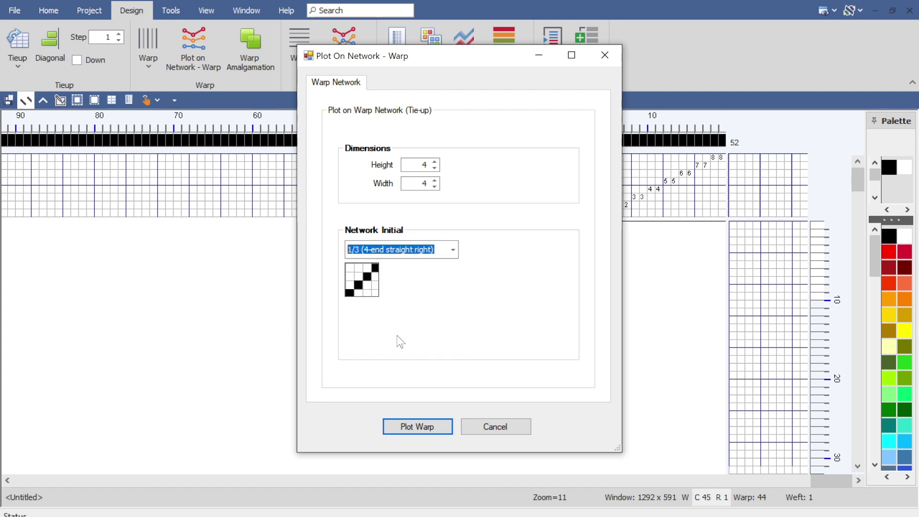
{"action": "left_click", "coordinate": [407, 428]}
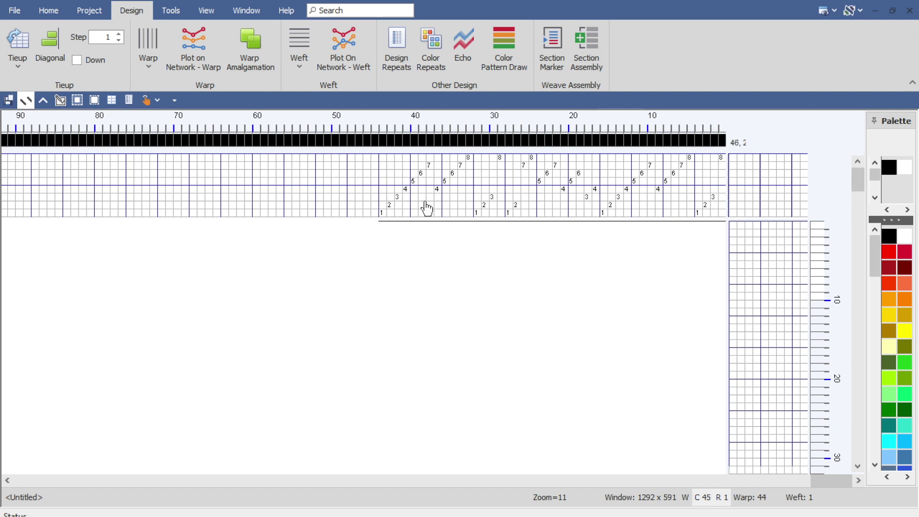
{"action": "left_click", "coordinate": [462, 64]}
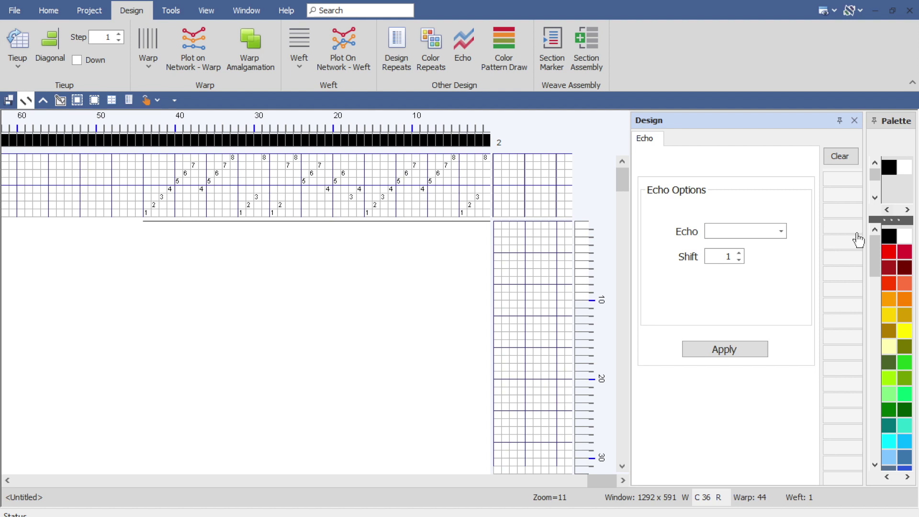
Step: Set the echo to Echo-2 with a shift of 4
{"action": "left_click", "coordinate": [740, 254]}
{"action": "left_click", "coordinate": [739, 254]}
{"action": "left_click", "coordinate": [781, 231]}
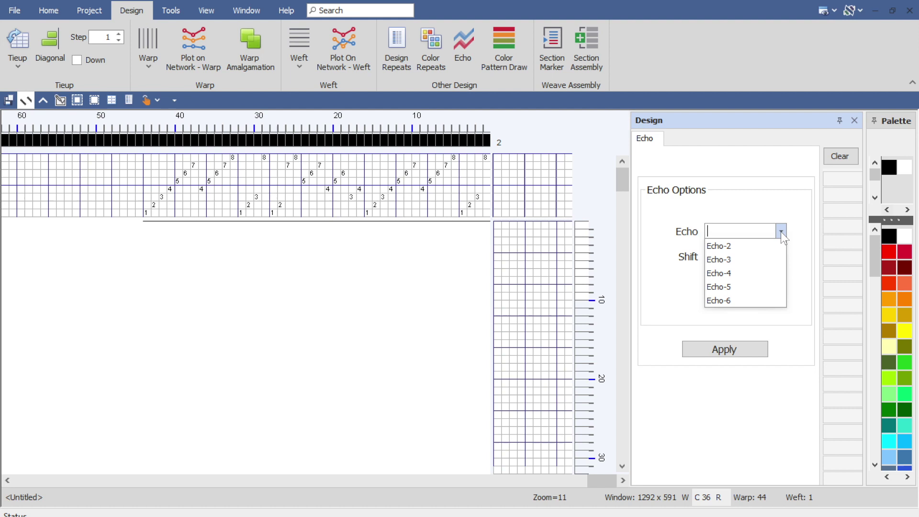
{"action": "left_click", "coordinate": [747, 246]}
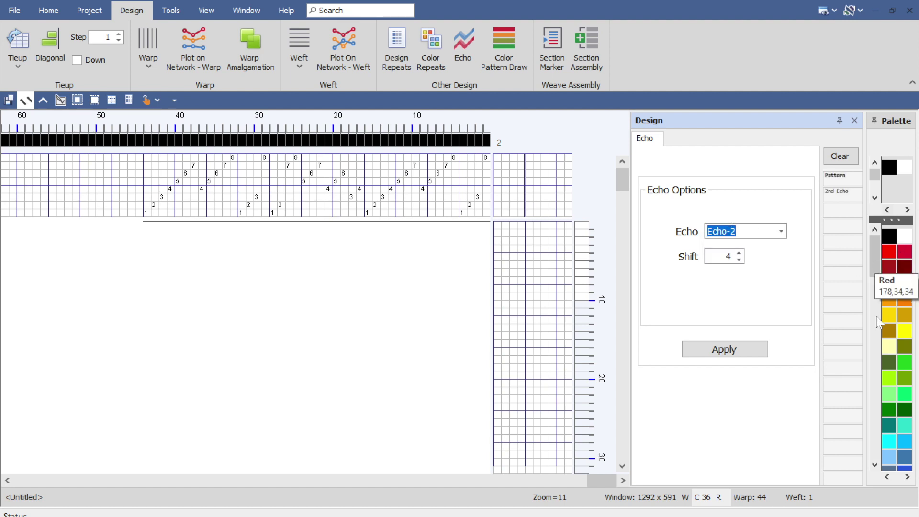
Step: Colour pattern ends red and second echo ends royal blue, and apply the echo
{"action": "left_click", "coordinate": [889, 255]}
{"action": "left_click", "coordinate": [846, 180]}
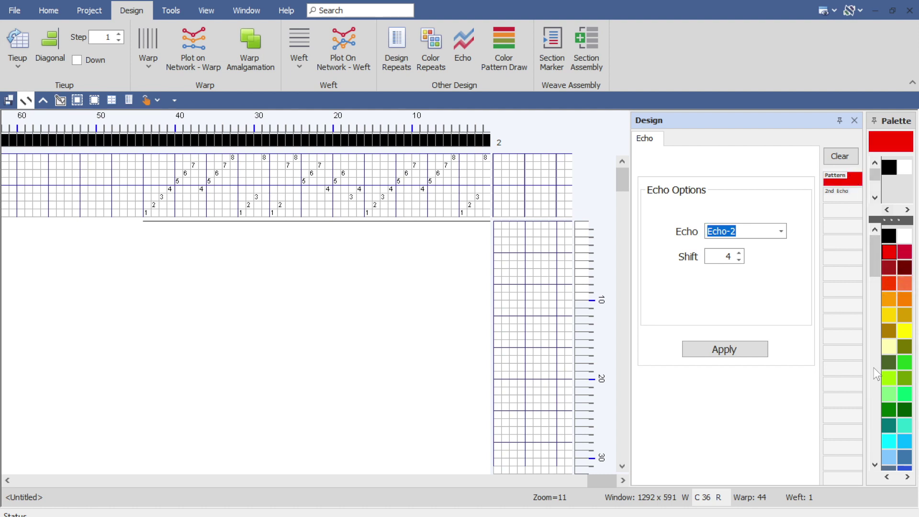
{"action": "left_click", "coordinate": [875, 465]}
{"action": "left_click", "coordinate": [875, 465]}
{"action": "left_click", "coordinate": [905, 459]}
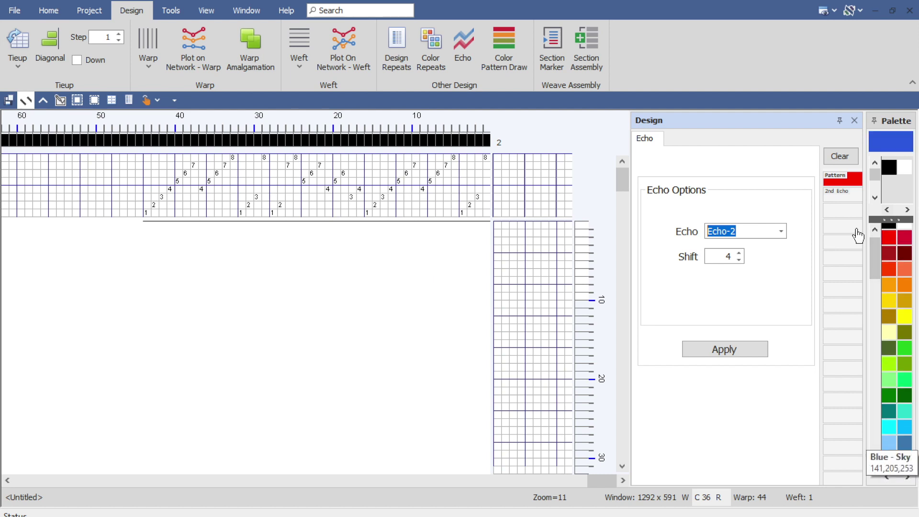
{"action": "left_click", "coordinate": [848, 192]}
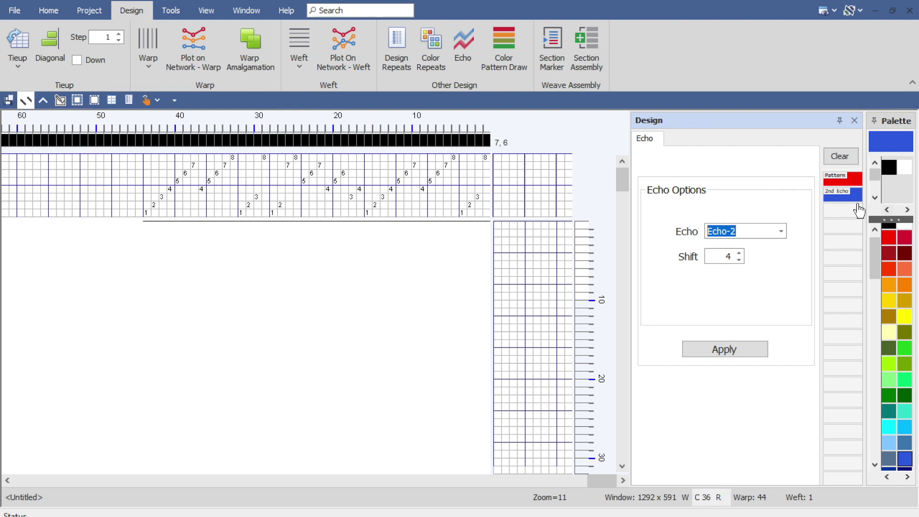
{"action": "left_click", "coordinate": [716, 353]}
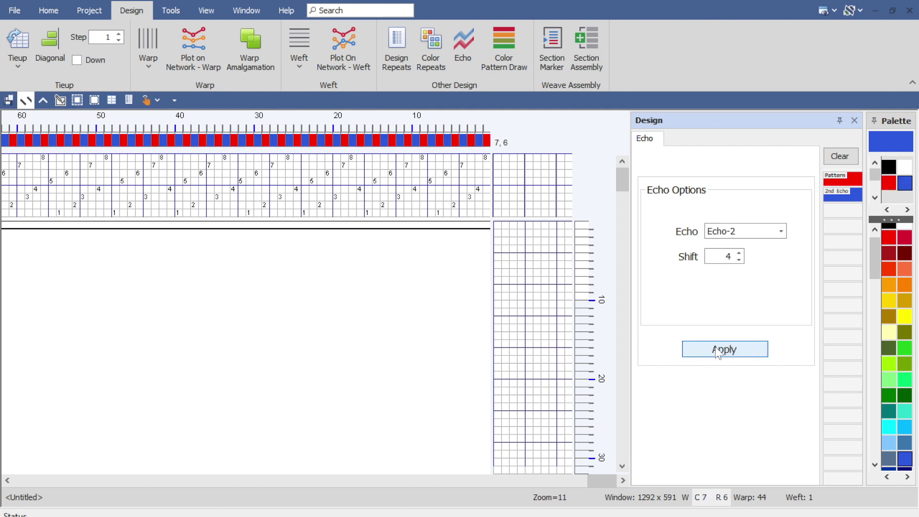
{"action": "left_click", "coordinate": [855, 120]}
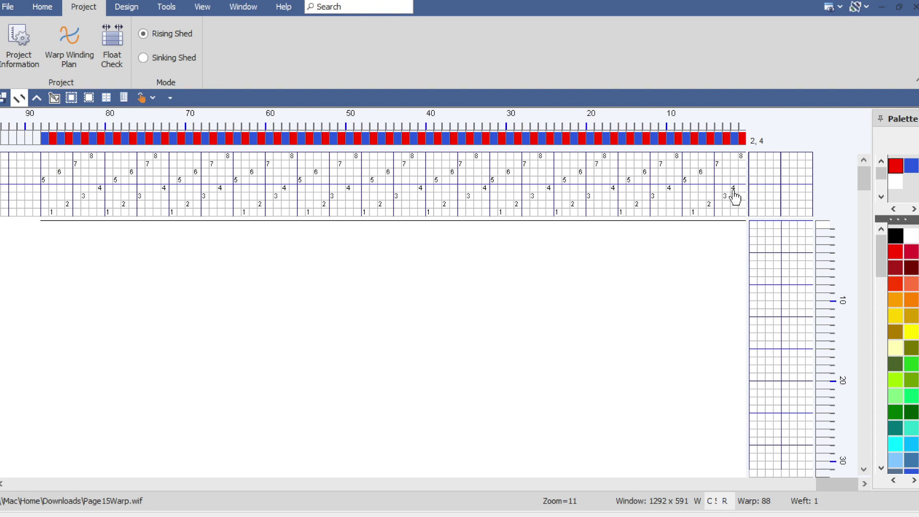
Step: Enter shaft numbers 2, 5, 3 in the first tie-up column, then fill the tie-up diagonally
{"action": "left_click", "coordinate": [753, 212]}
{"action": "key", "text": "2"}
{"action": "key", "text": "5"}
{"action": "key", "text": "3"}
{"action": "left_click", "coordinate": [126, 7]}
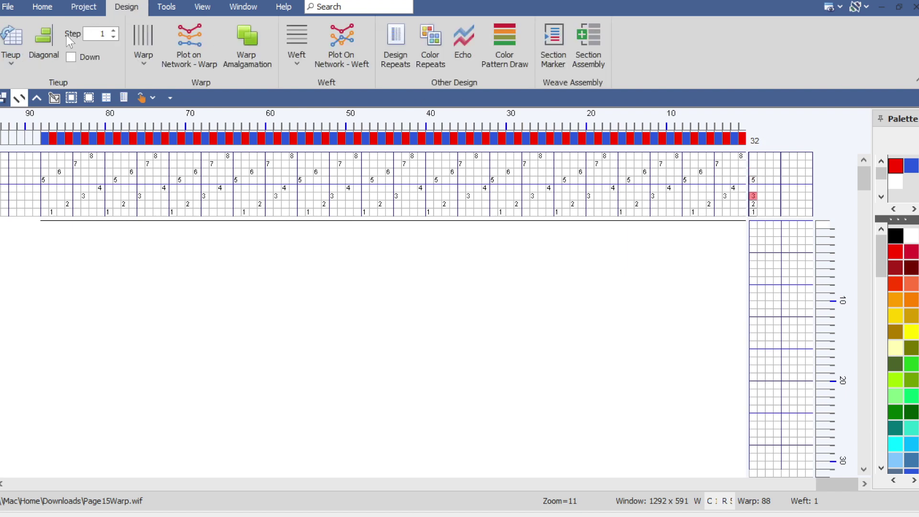
{"action": "left_click", "coordinate": [33, 44]}
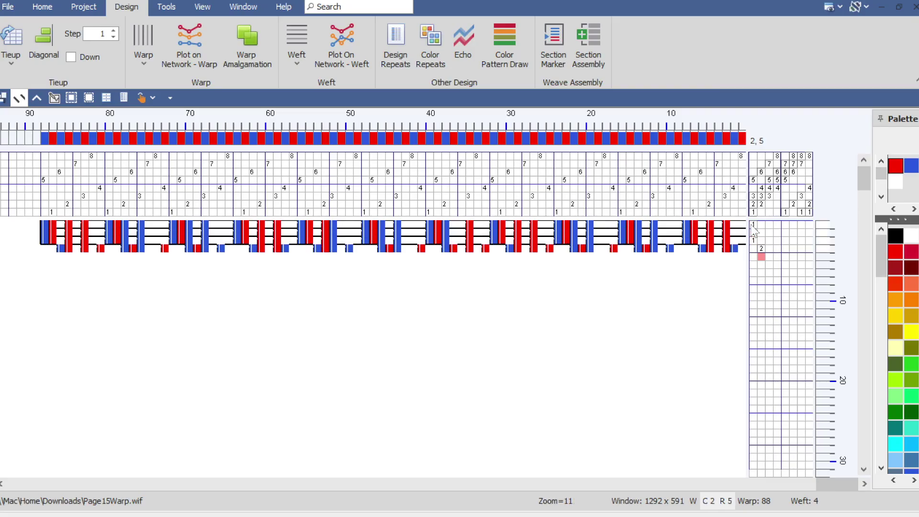
Step: Treadle the paired point sequence 11222333…777888 and zoom out to see the drawdown
{"action": "type", "text": "344"}
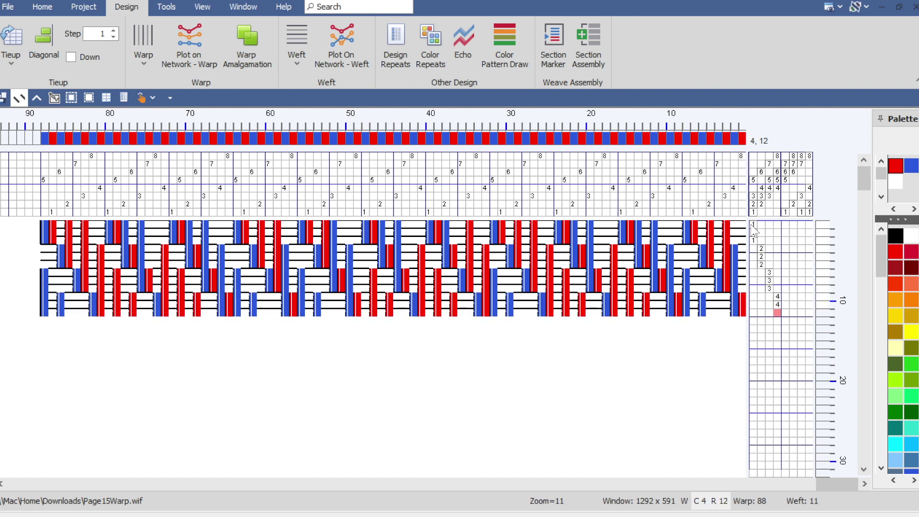
{"action": "type", "text": "455566677"}
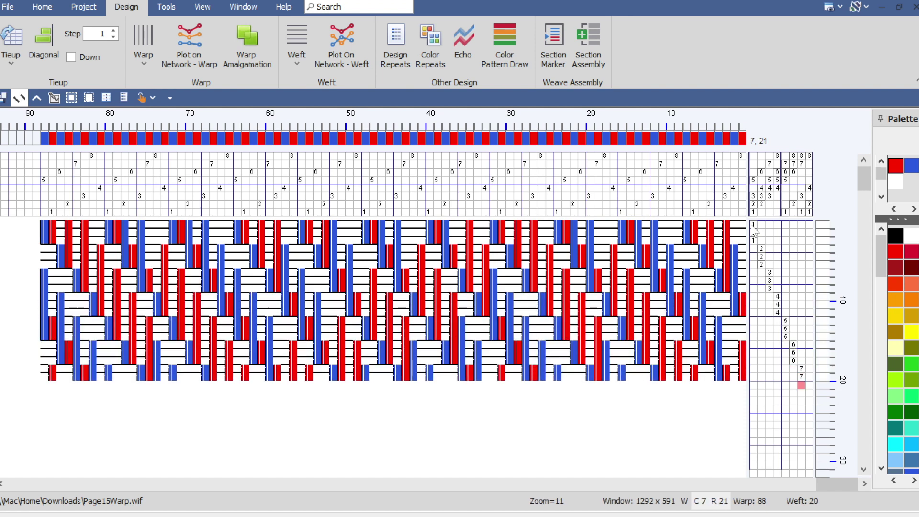
{"action": "type", "text": "78887"}
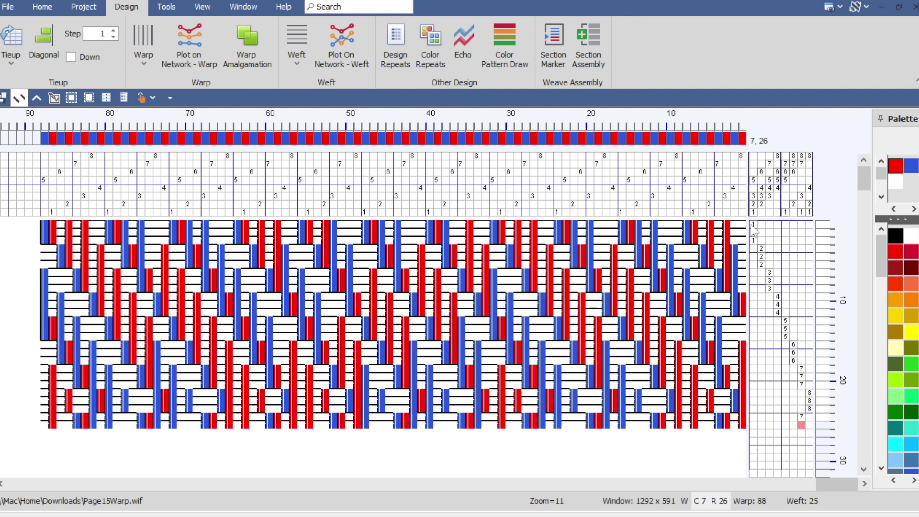
{"action": "type", "text": "77666555444333"}
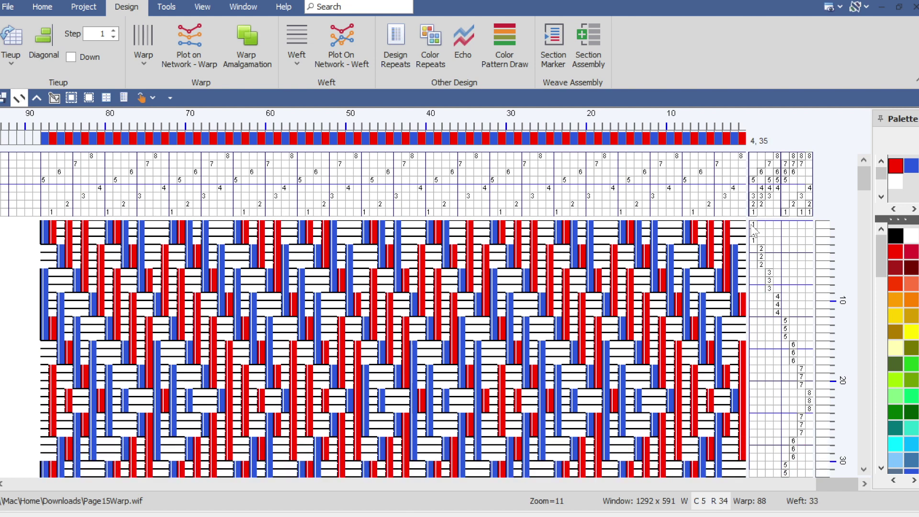
{"action": "type", "text": "222111222333444555666777888"}
{"action": "scroll", "coordinate": [753, 228], "scroll_direction": "down", "scroll_amount": 5}
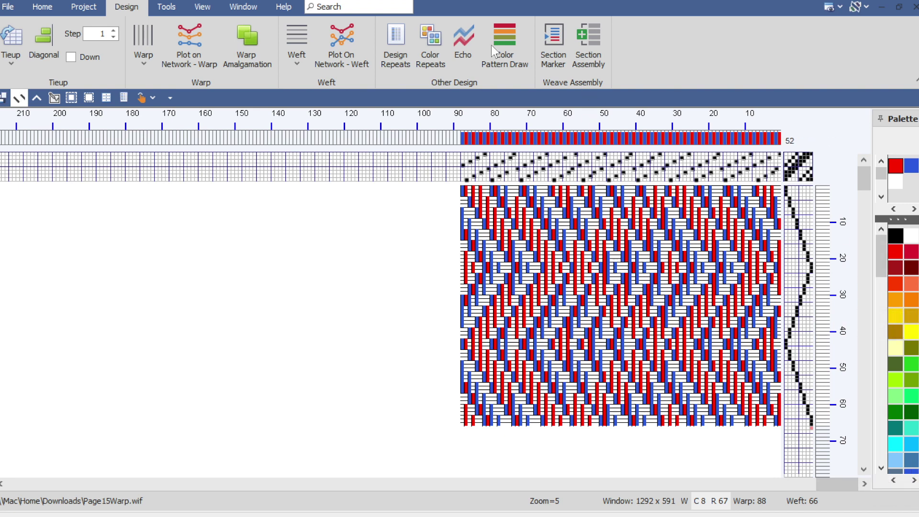
Step: Plot the treadling onto the 1/3 (4-end straight left) weft network
{"action": "left_click", "coordinate": [337, 55]}
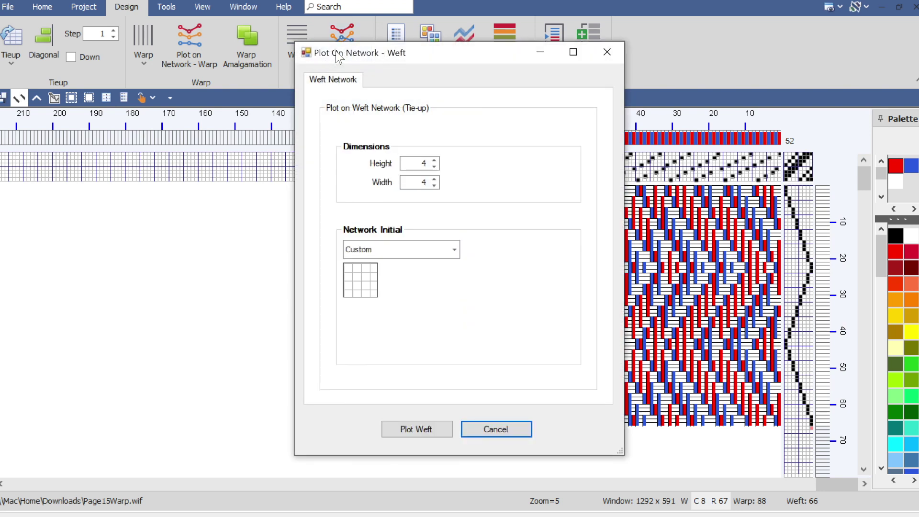
{"action": "left_click", "coordinate": [454, 249]}
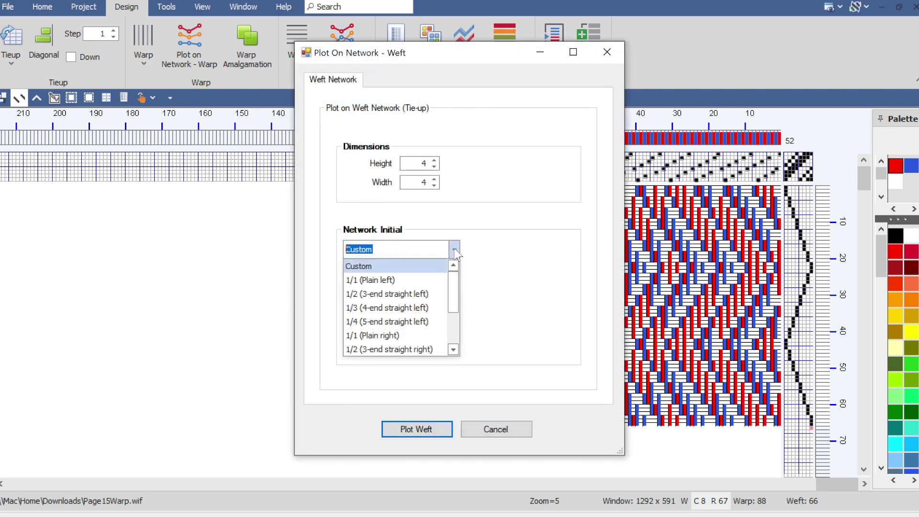
{"action": "left_click", "coordinate": [415, 301]}
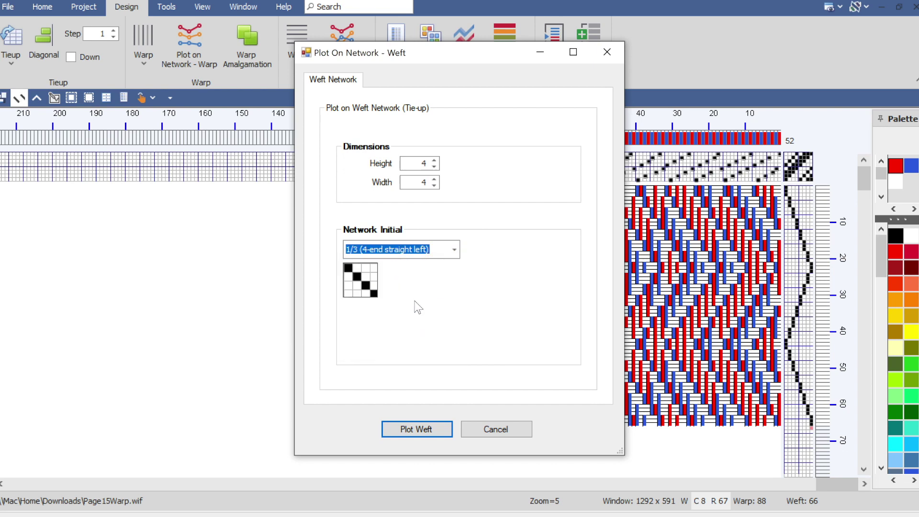
{"action": "left_click", "coordinate": [428, 432]}
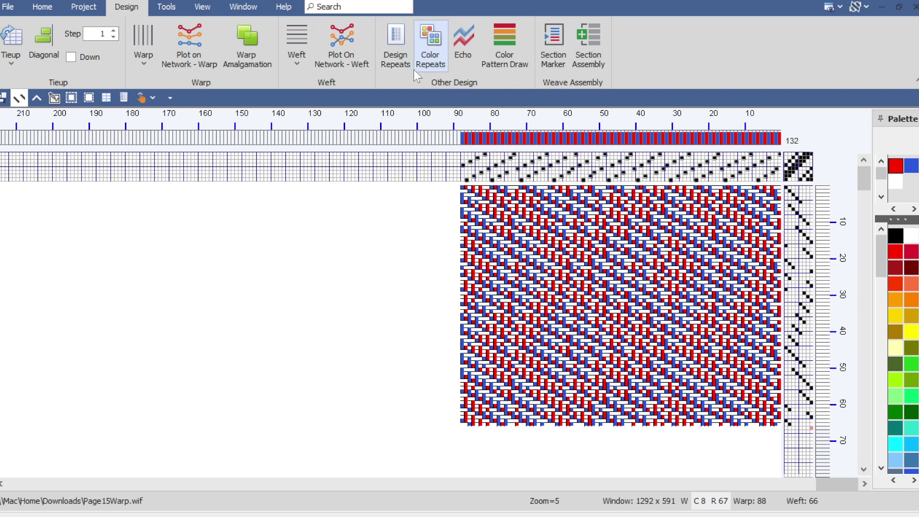
Step: Replace the weft colour pattern with royal blue through ending thread 66
{"action": "left_click", "coordinate": [431, 44]}
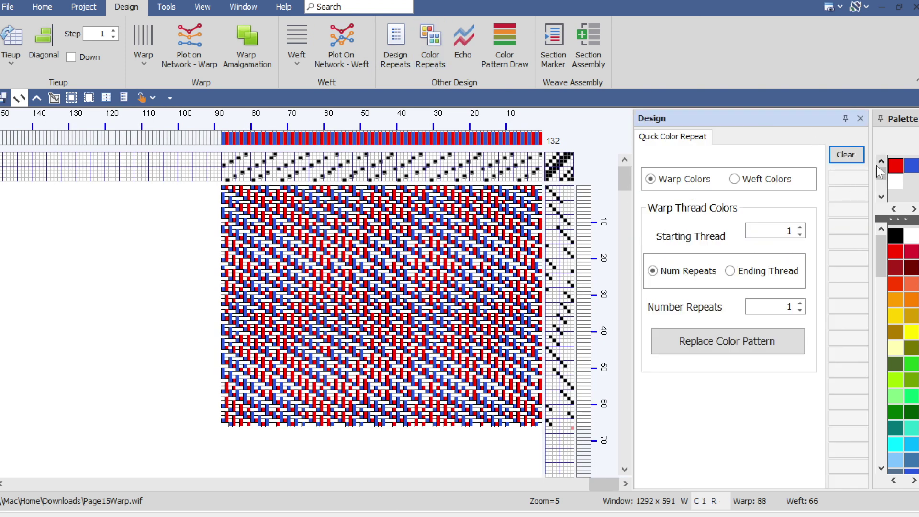
{"action": "left_click", "coordinate": [910, 166]}
{"action": "left_click", "coordinate": [849, 178]}
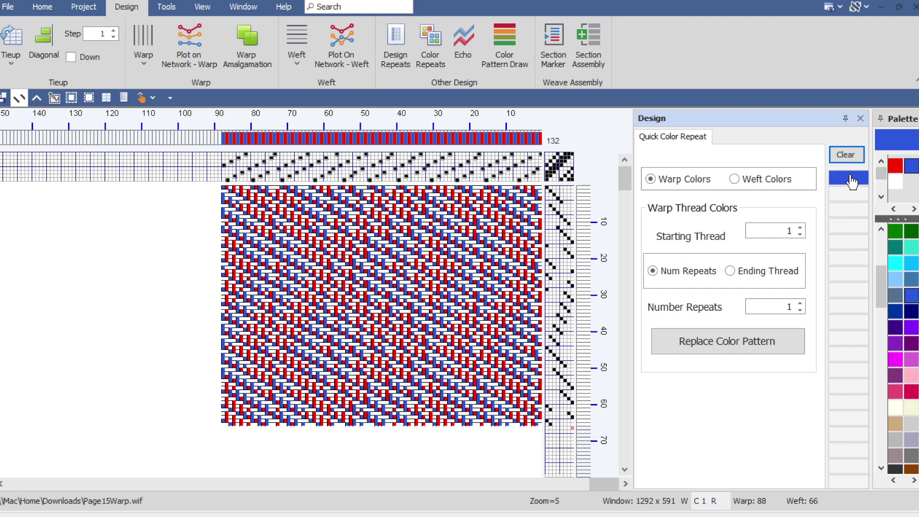
{"action": "left_click", "coordinate": [734, 178]}
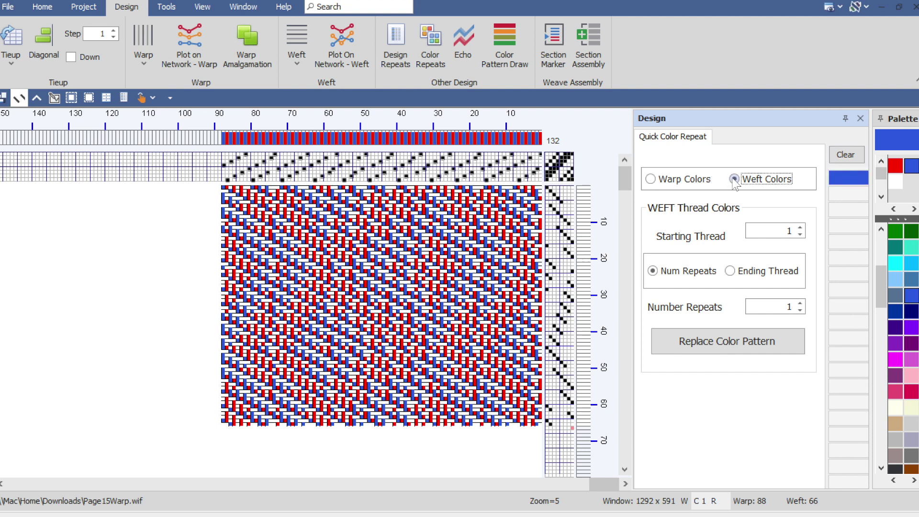
{"action": "left_click", "coordinate": [730, 271]}
{"action": "left_click", "coordinate": [715, 348]}
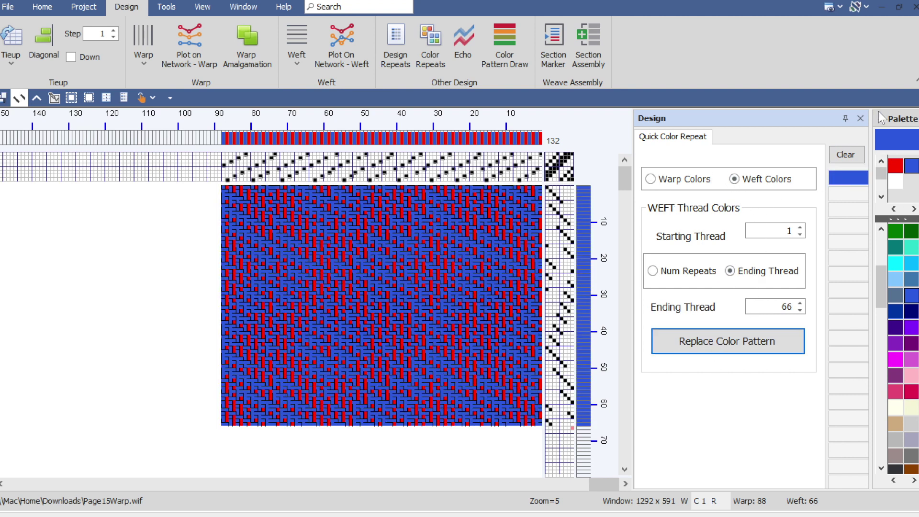
{"action": "left_click", "coordinate": [860, 119]}
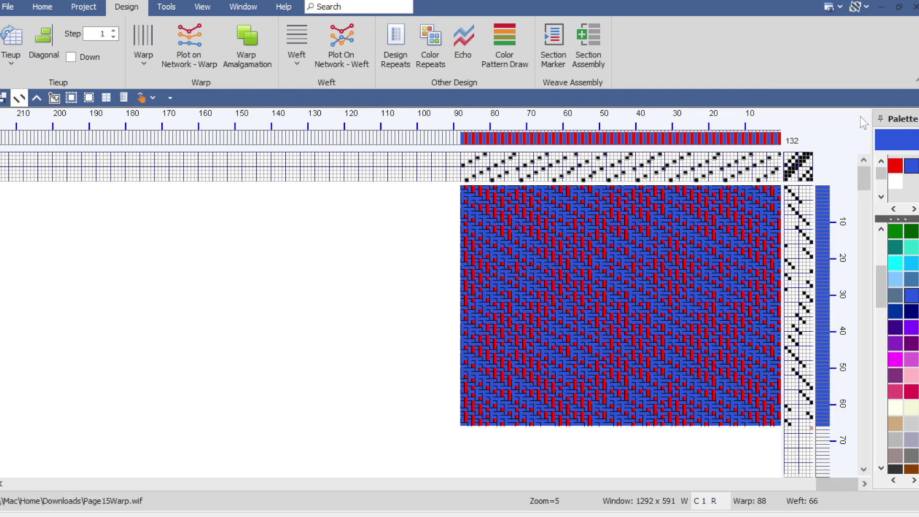